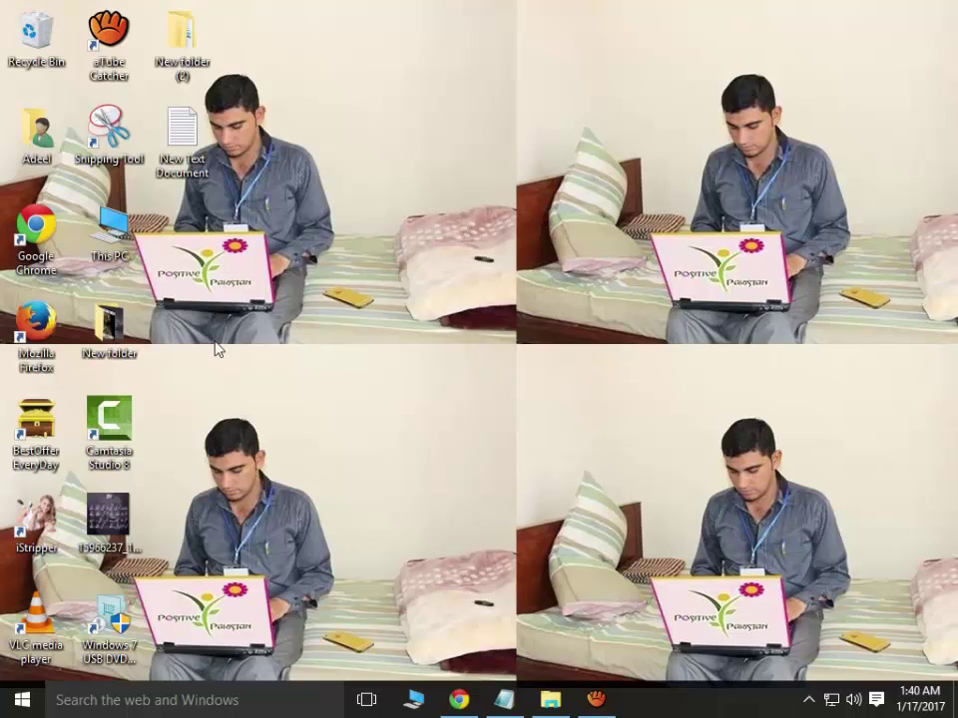
- Search Windows for Administrative Tools, open Computer Management from there, and clear both windows off the desktop
{"action": "right_click", "coordinate": [117, 243]}
{"action": "left_click", "coordinate": [219, 695]}
{"action": "type", "text": "ad"}
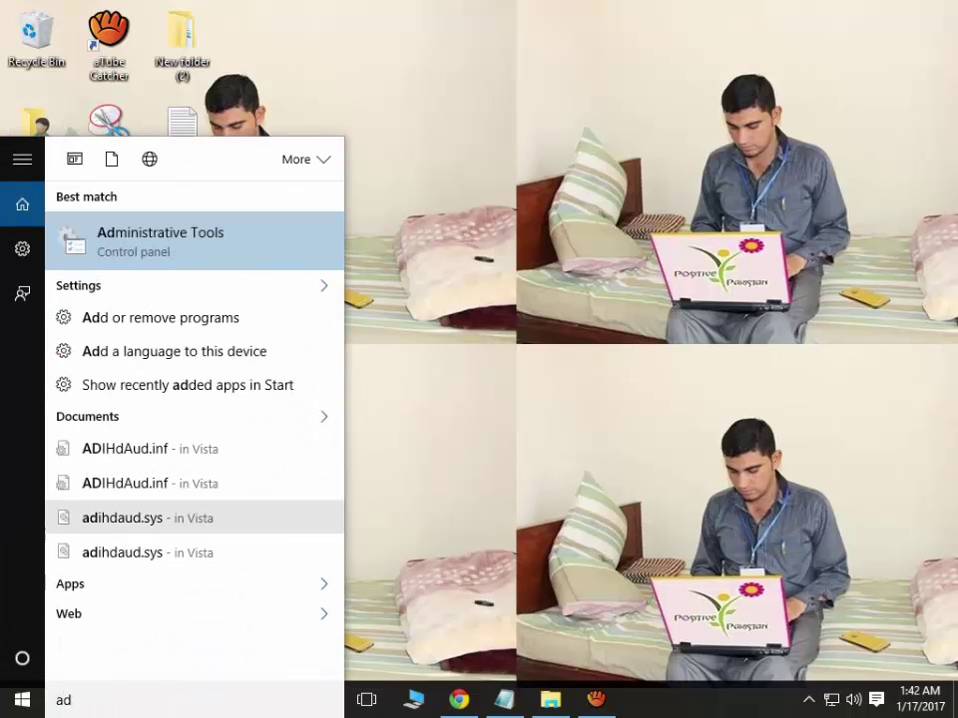
{"action": "left_click", "coordinate": [146, 243]}
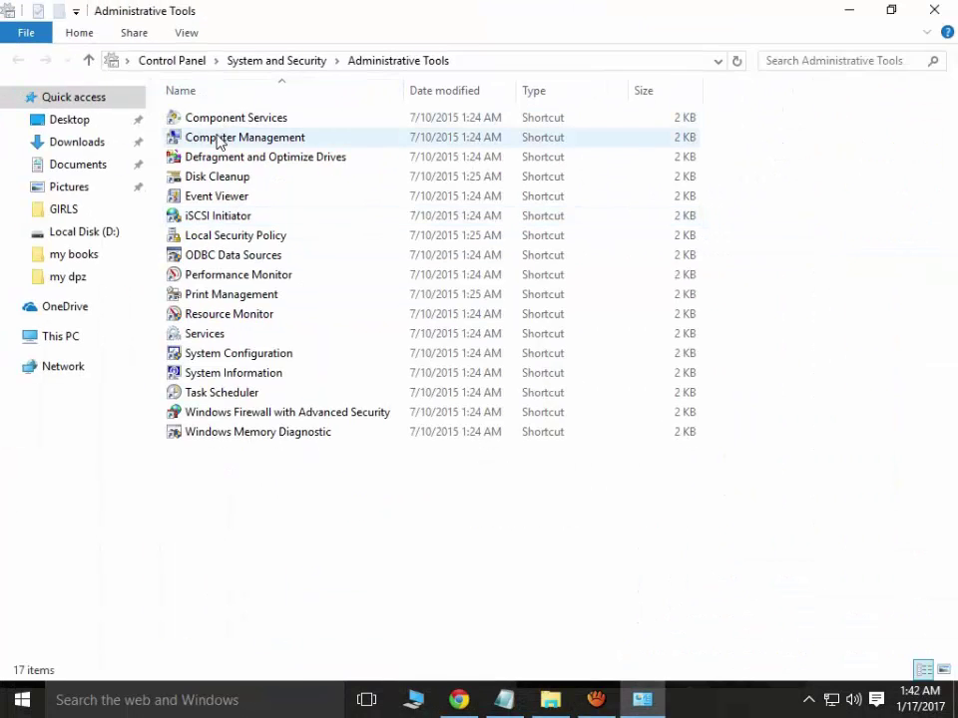
{"action": "double_click", "coordinate": [218, 143]}
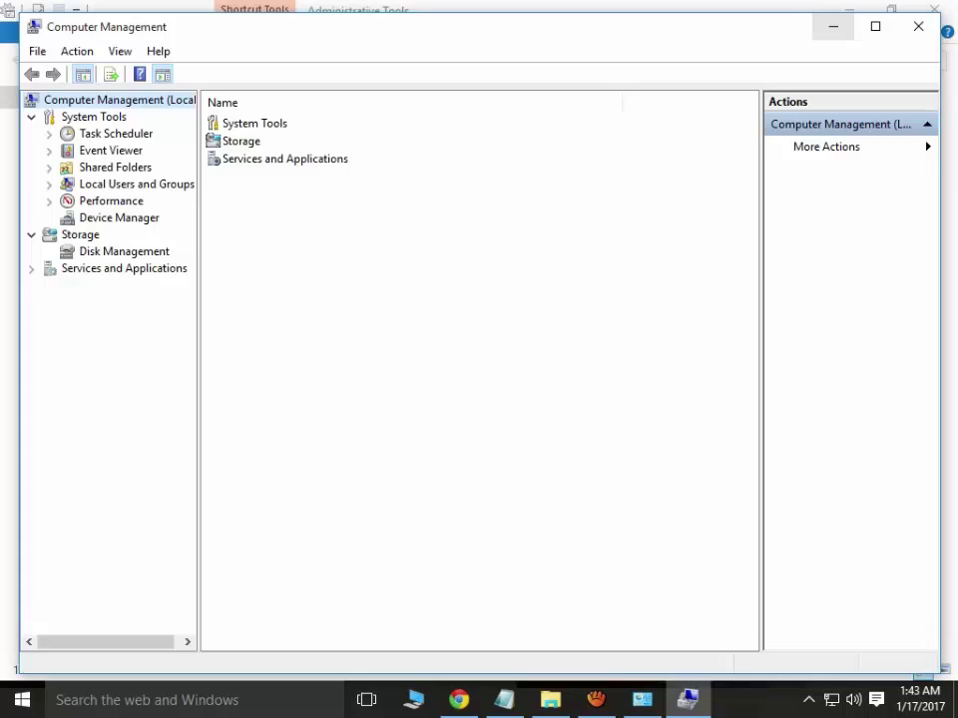
{"action": "left_click", "coordinate": [843, 22]}
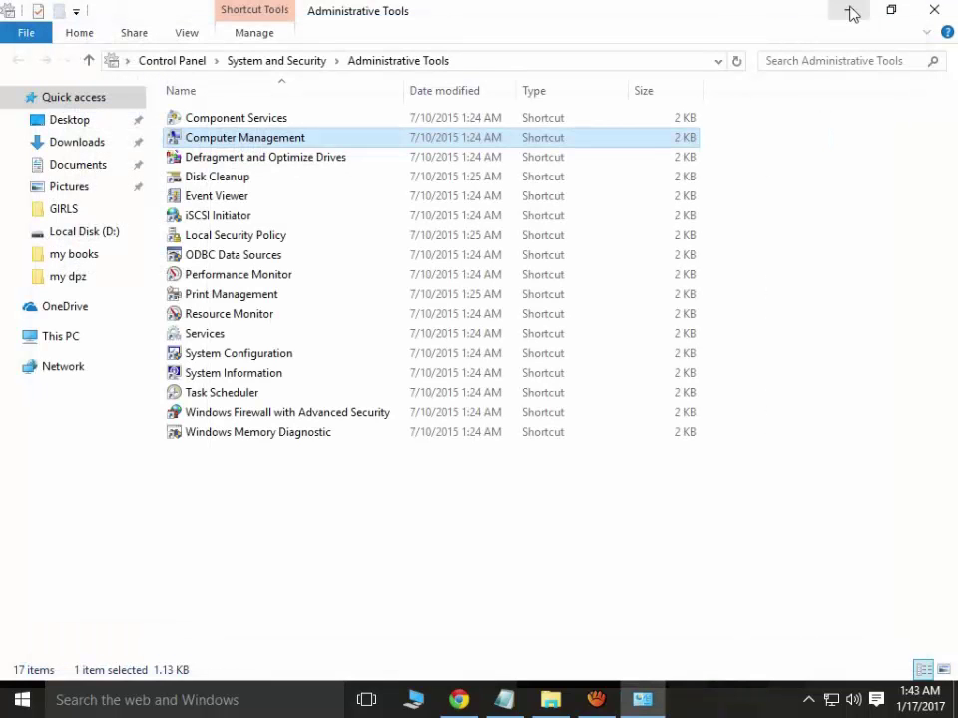
{"action": "left_click", "coordinate": [851, 12]}
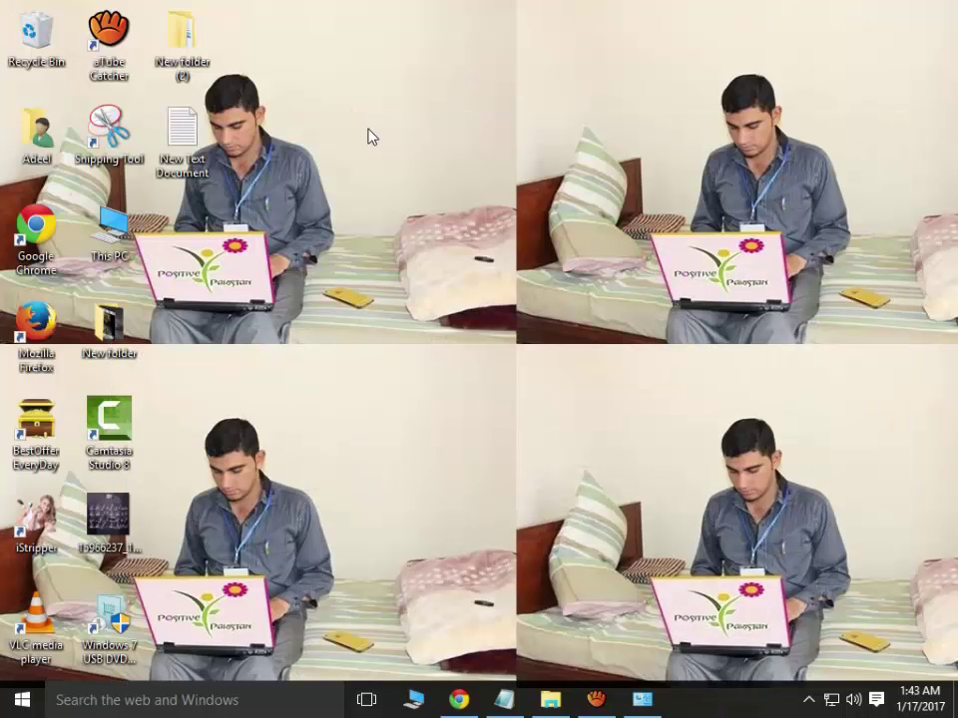
- Open Computer Management through the Manage option of This PC and display Disk Management
{"action": "right_click", "coordinate": [137, 248]}
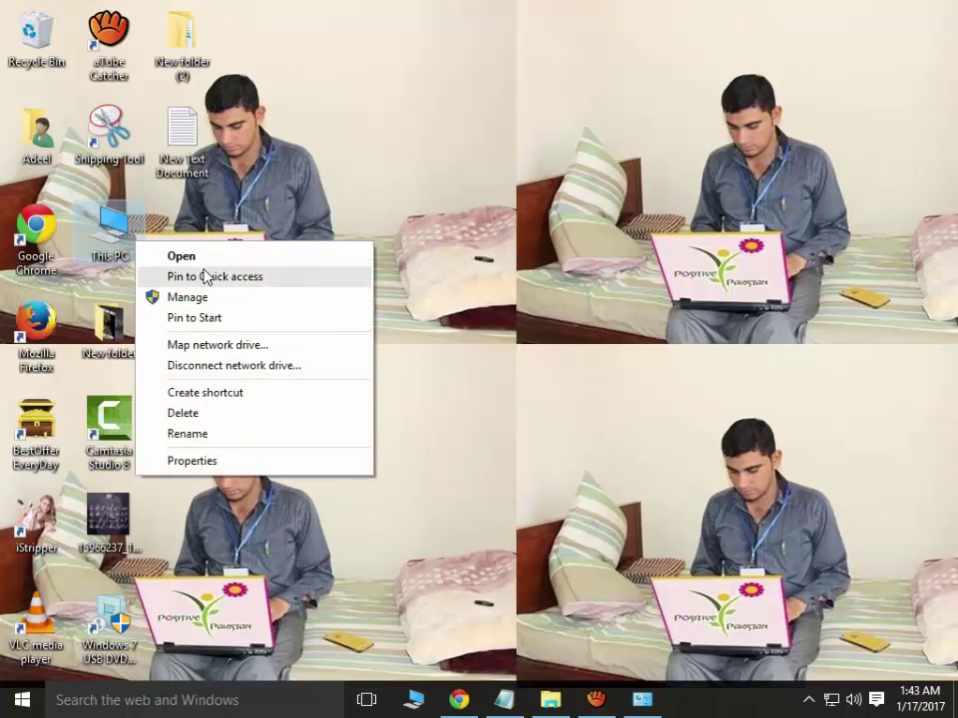
{"action": "left_click", "coordinate": [210, 297]}
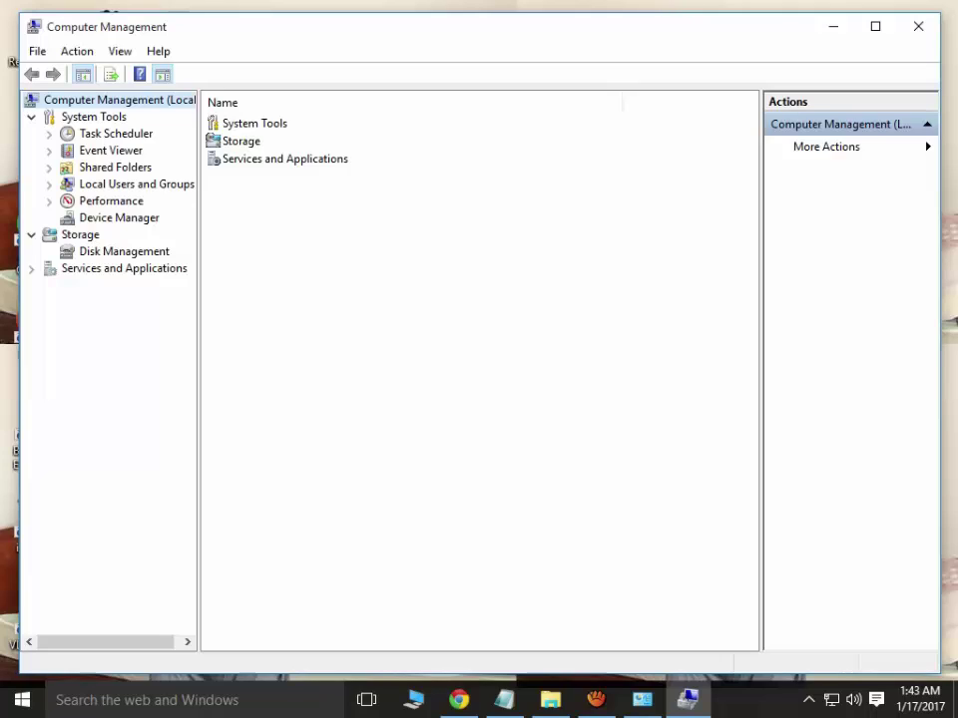
{"action": "left_click", "coordinate": [124, 251]}
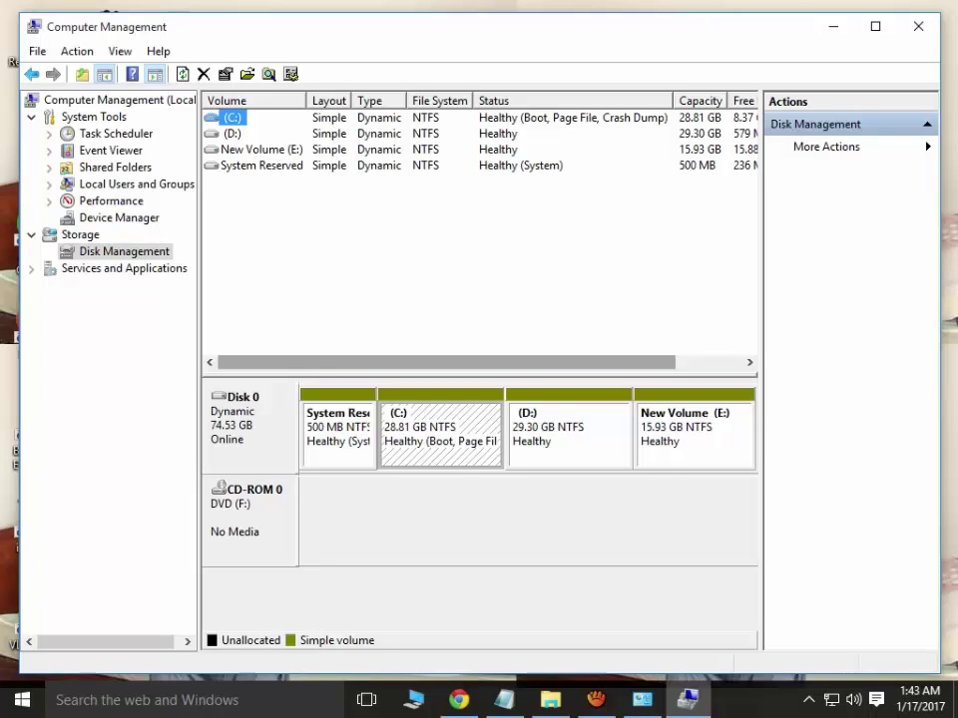
- Start shrinking New Volume (E:) and set the amount of space to shrink to 5000 MB
{"action": "key", "text": "Right"}
{"action": "key", "text": "Right"}
{"action": "key", "text": "Right"}
{"action": "key", "text": "Right"}
{"action": "key", "text": "Down"}
{"action": "key", "text": "Down"}
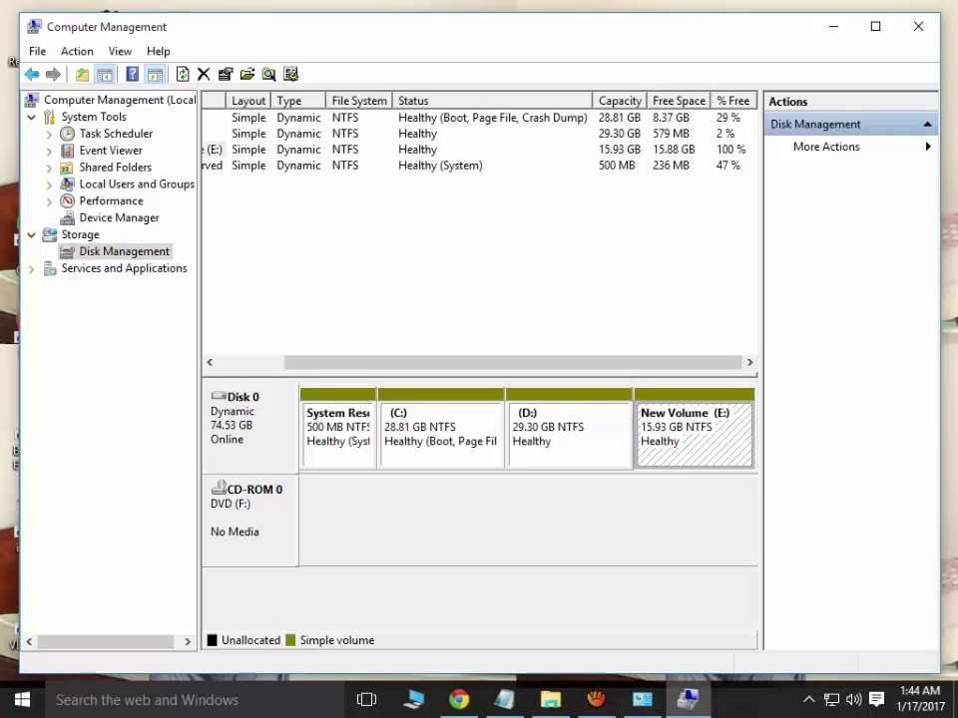
{"action": "right_click", "coordinate": [670, 441]}
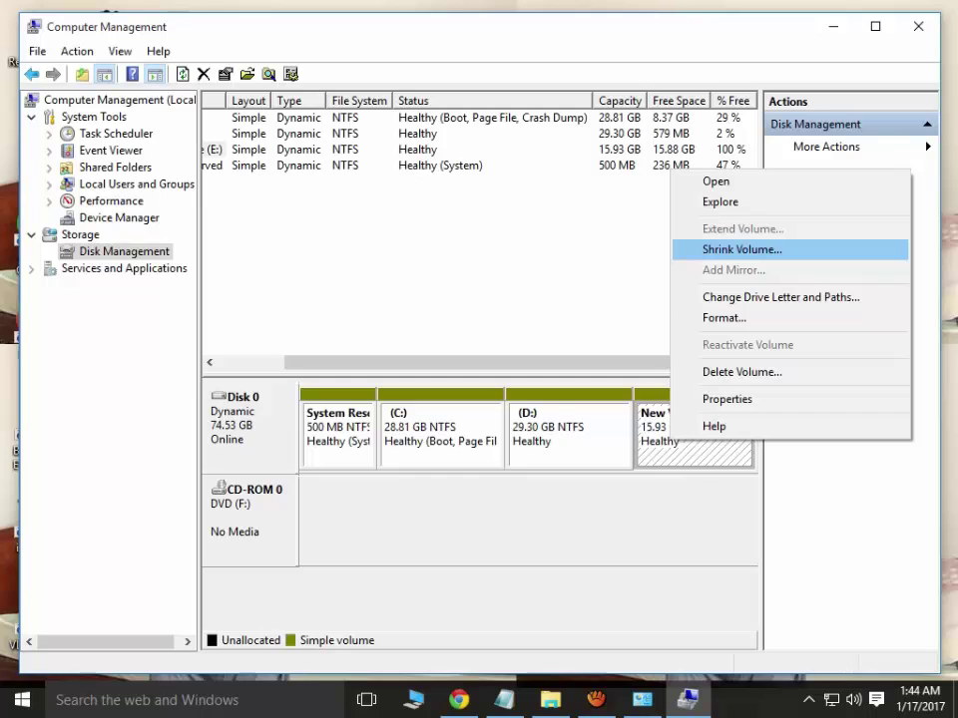
{"action": "left_click", "coordinate": [741, 249]}
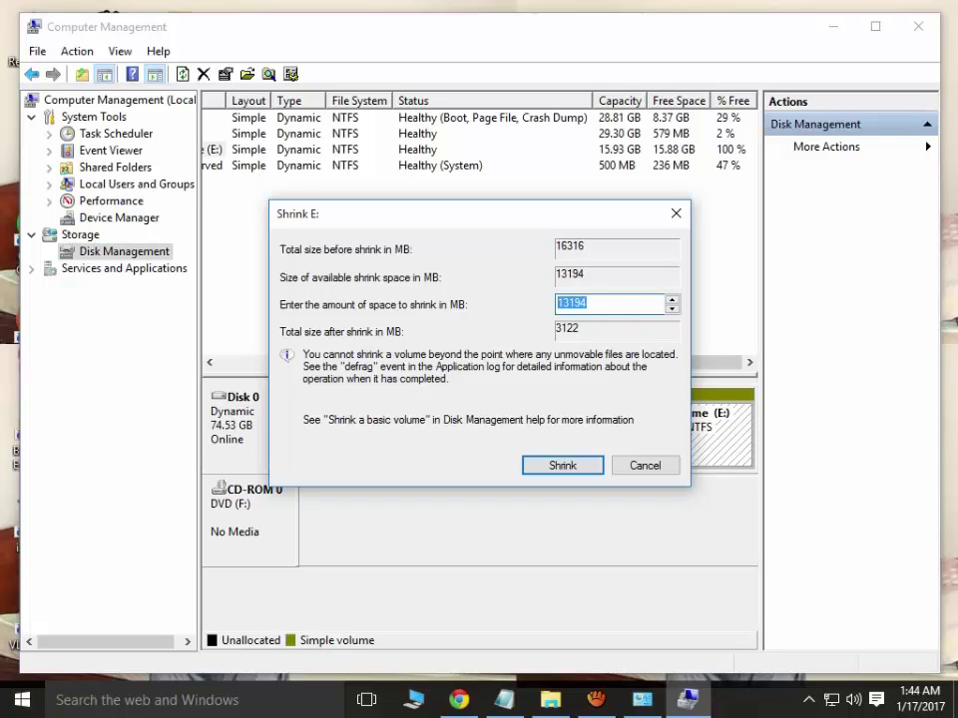
{"action": "type", "text": "500"}
{"action": "type", "text": "0"}
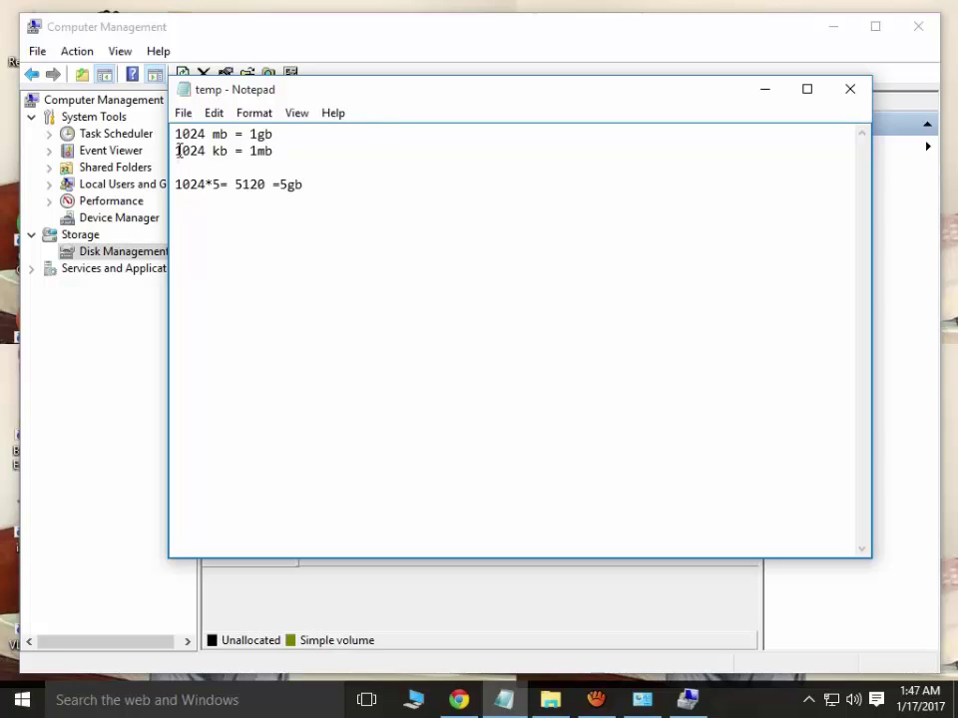
- Examine the KB, MB and GB conversion notes and the 1024*5 calculation in Notepad, and minimize the notes
{"action": "left_click_drag", "start_coordinate": [175, 151], "coordinate": [280, 154]}
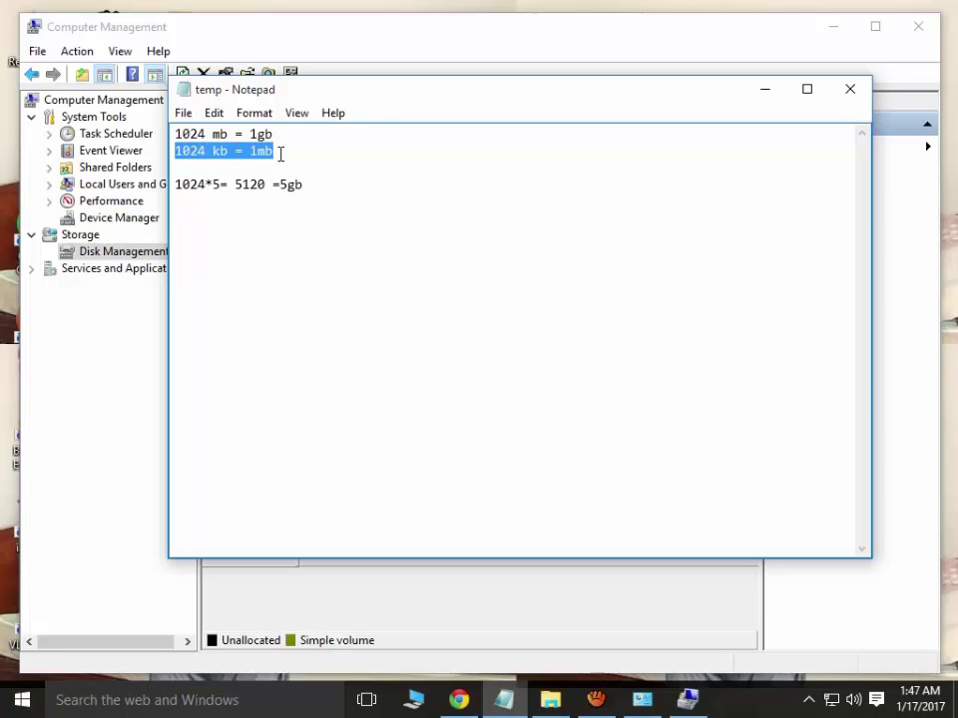
{"action": "left_click", "coordinate": [280, 154]}
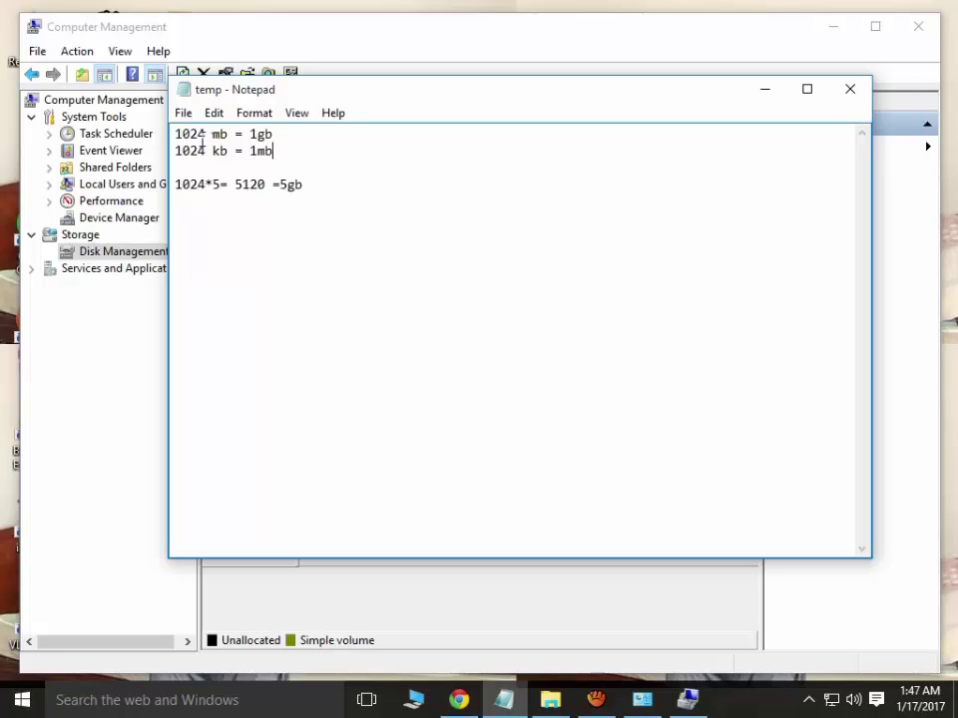
{"action": "left_click_drag", "start_coordinate": [176, 135], "coordinate": [274, 134]}
{"action": "left_click", "coordinate": [244, 136]}
{"action": "left_click", "coordinate": [274, 134]}
{"action": "left_click_drag", "start_coordinate": [280, 185], "coordinate": [313, 186]}
{"action": "left_click", "coordinate": [313, 185]}
{"action": "left_click_drag", "start_coordinate": [176, 186], "coordinate": [268, 187]}
{"action": "left_click", "coordinate": [215, 187]}
{"action": "left_click", "coordinate": [234, 193]}
{"action": "left_click", "coordinate": [266, 187]}
{"action": "left_click_drag", "start_coordinate": [266, 187], "coordinate": [233, 187]}
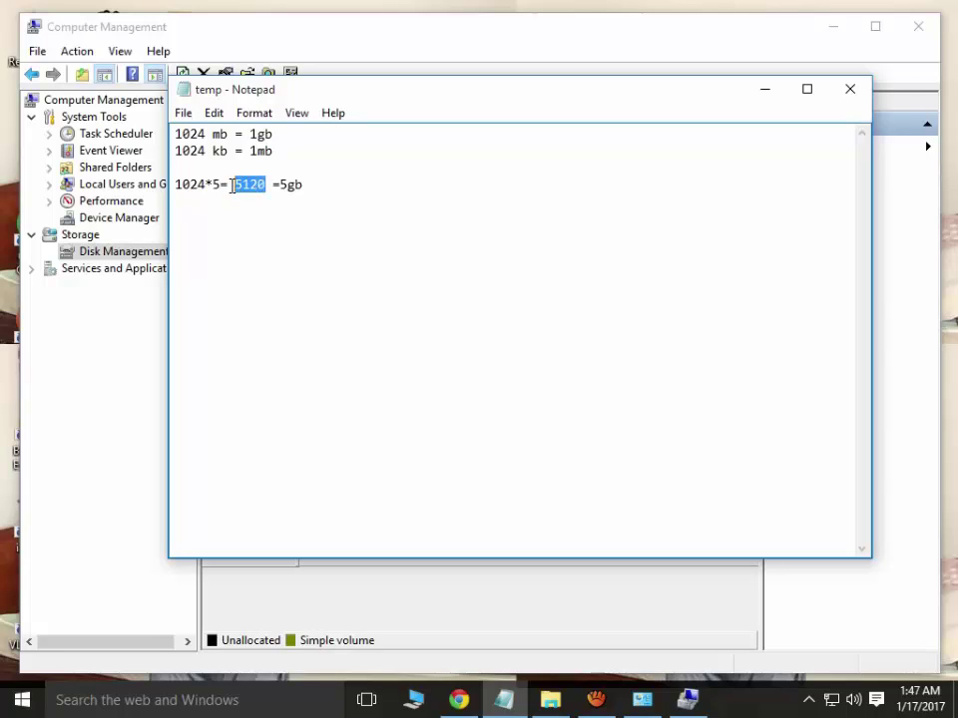
{"action": "left_click", "coordinate": [234, 186]}
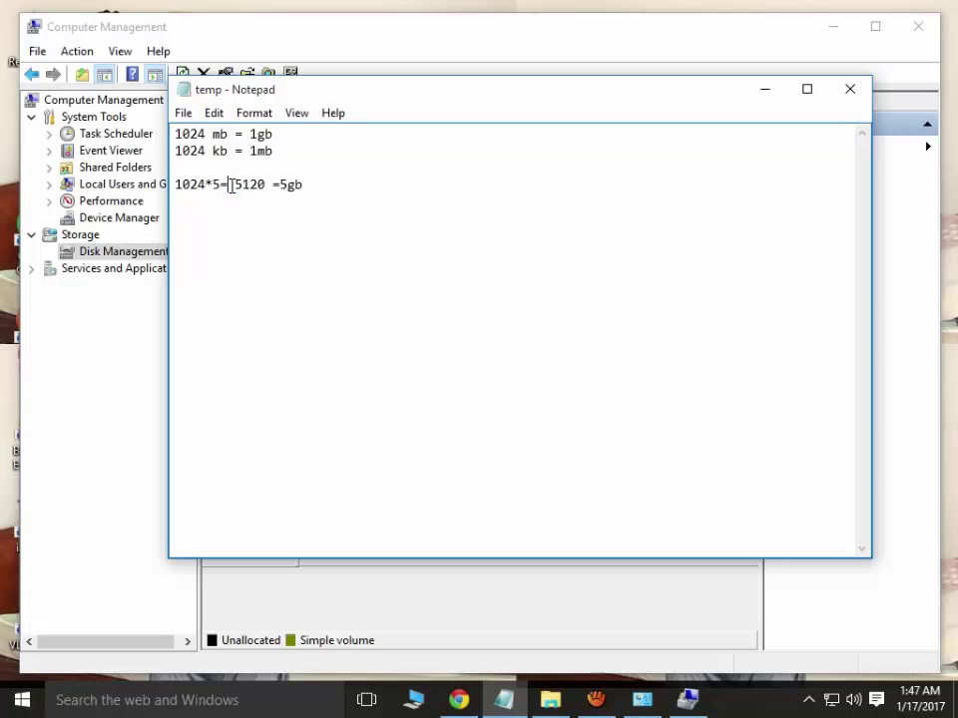
{"action": "double_click", "coordinate": [281, 186]}
{"action": "left_click", "coordinate": [286, 190]}
{"action": "left_click", "coordinate": [265, 186]}
{"action": "left_click_drag", "start_coordinate": [266, 187], "coordinate": [238, 187]}
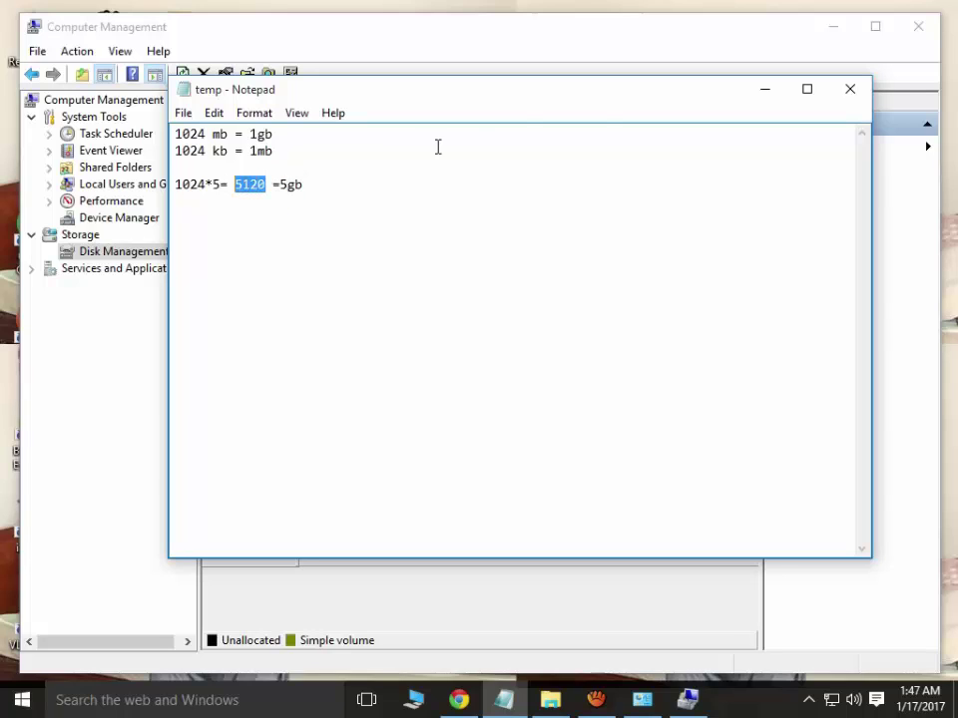
{"action": "left_click", "coordinate": [774, 89]}
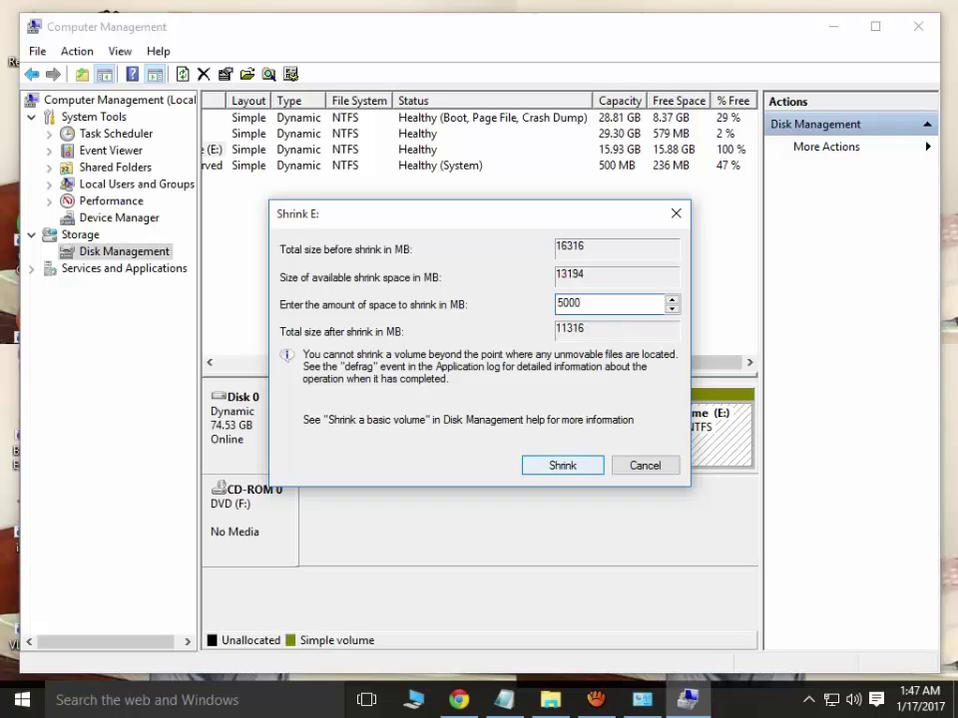
- Carry out the 5000 MB shrink of New Volume (E:) and compare that volume with the unallocated space
{"action": "key", "text": "Return"}
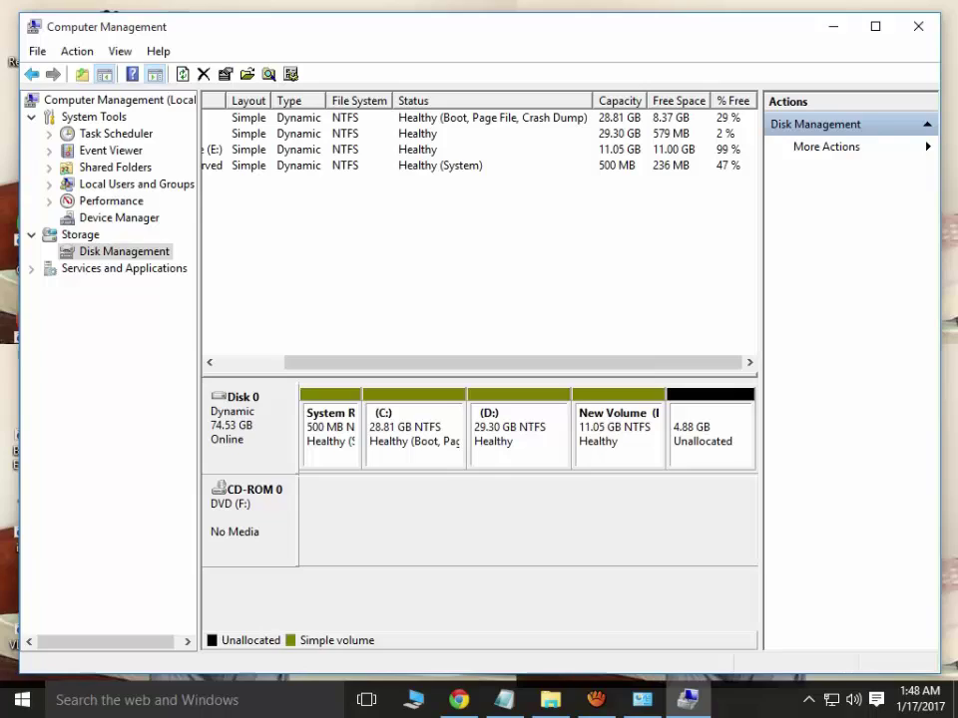
{"action": "left_click", "coordinate": [711, 429]}
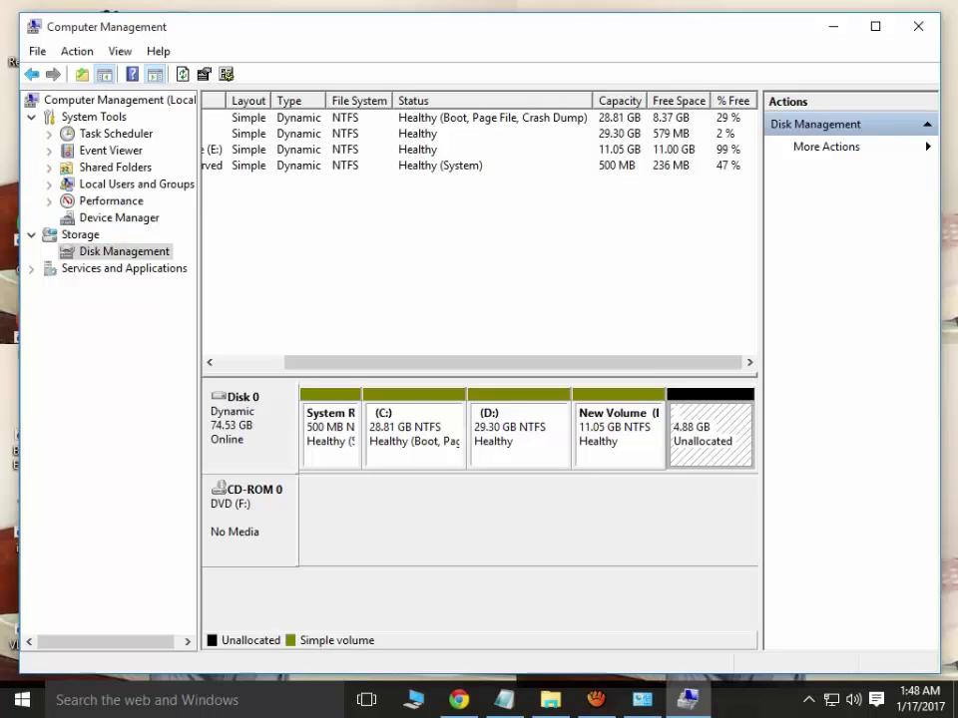
{"action": "left_click", "coordinate": [617, 434]}
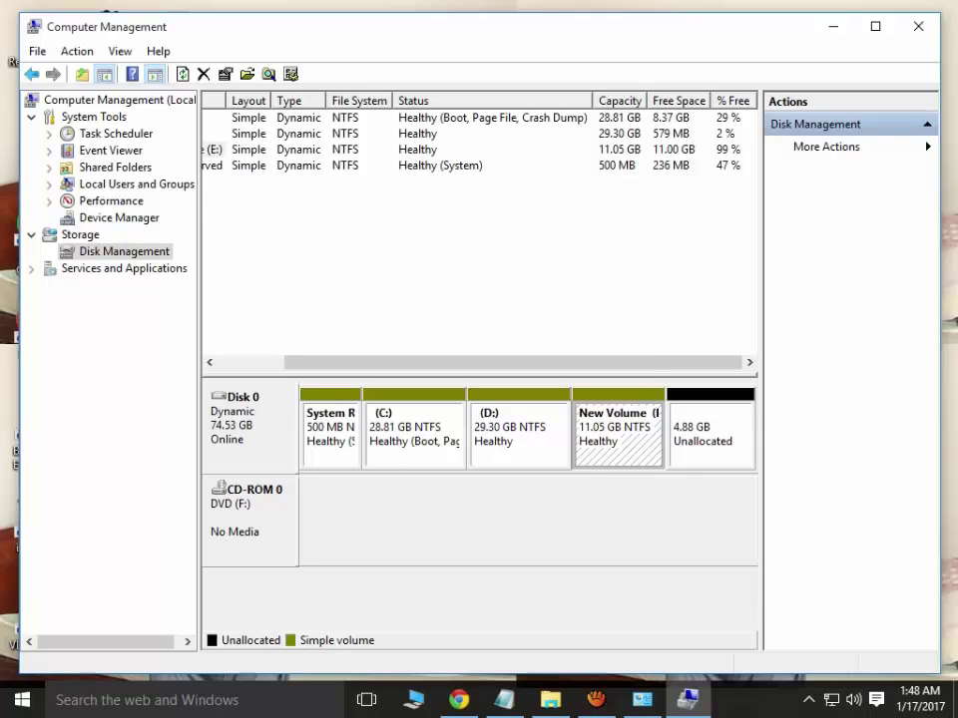
{"action": "left_click", "coordinate": [711, 434]}
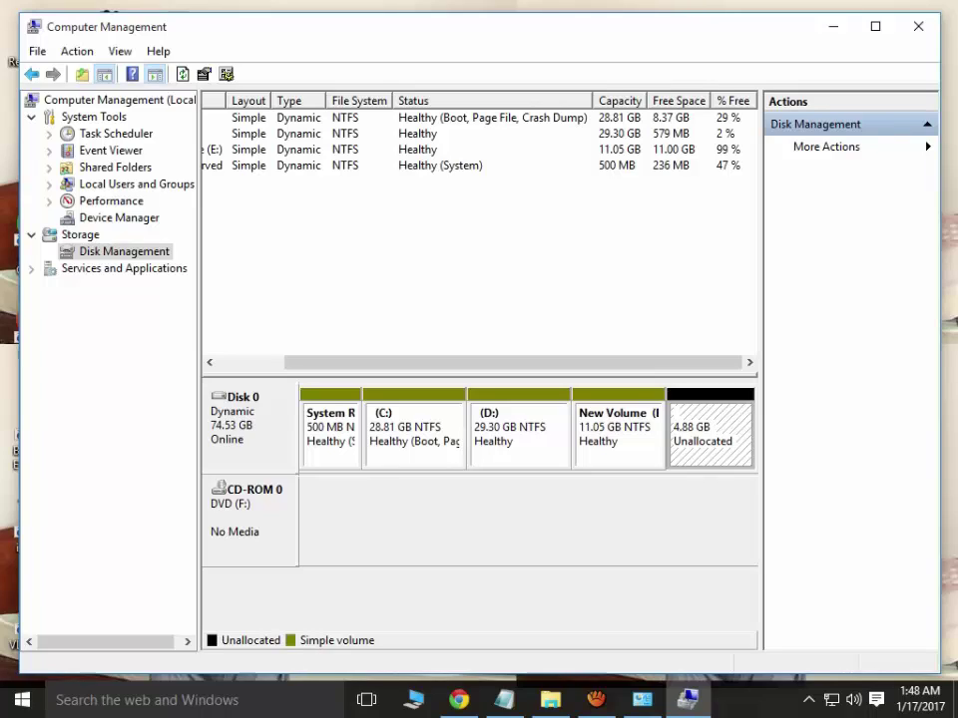
{"action": "left_click", "coordinate": [617, 433]}
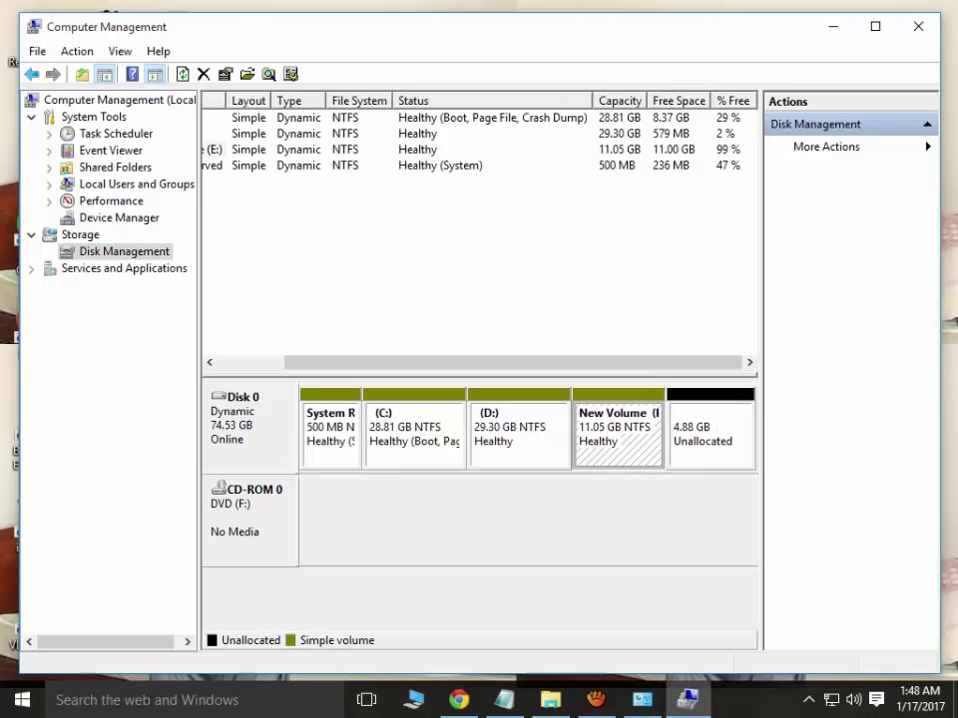
- Start a new simple volume on the unallocated space of Disk 0 and accept the volume size of 5000 MB
{"action": "left_click", "coordinate": [710, 434]}
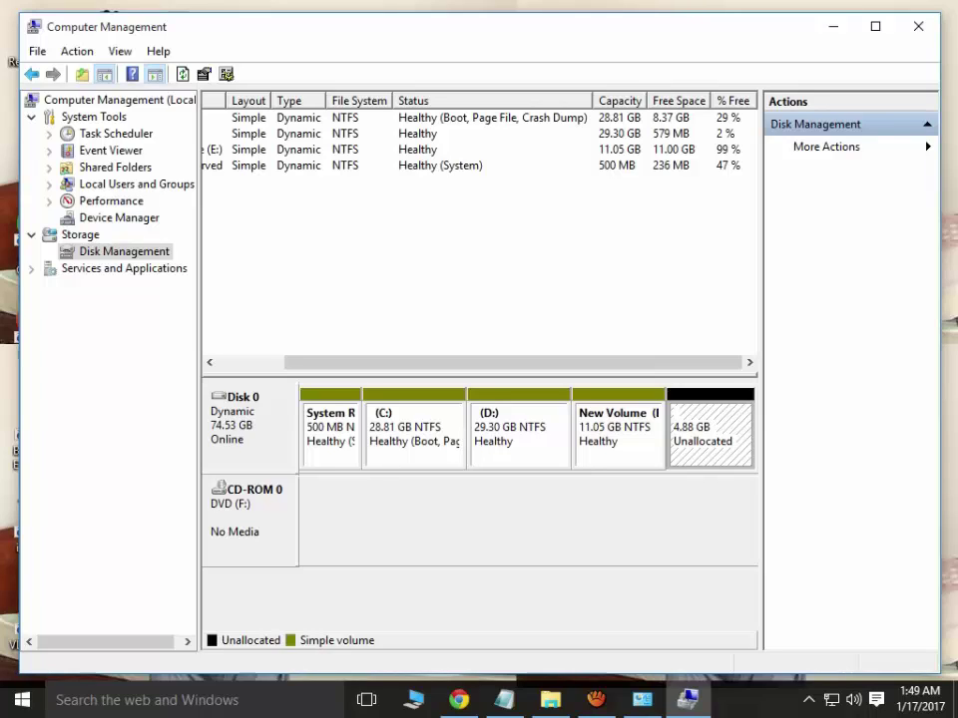
{"action": "right_click", "coordinate": [696, 446]}
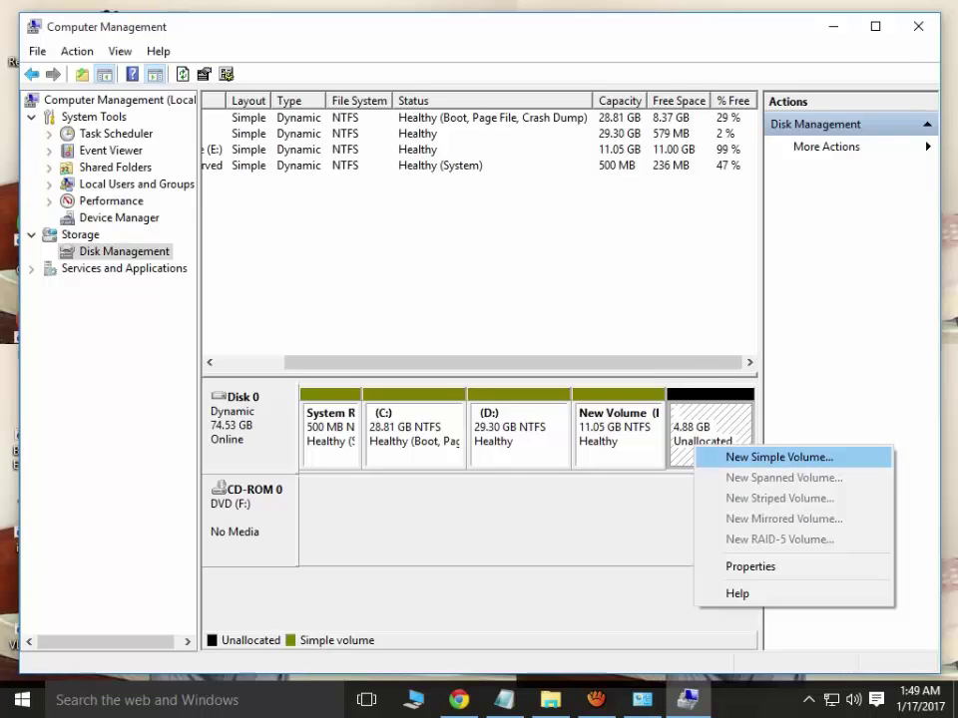
{"action": "key", "text": "Return"}
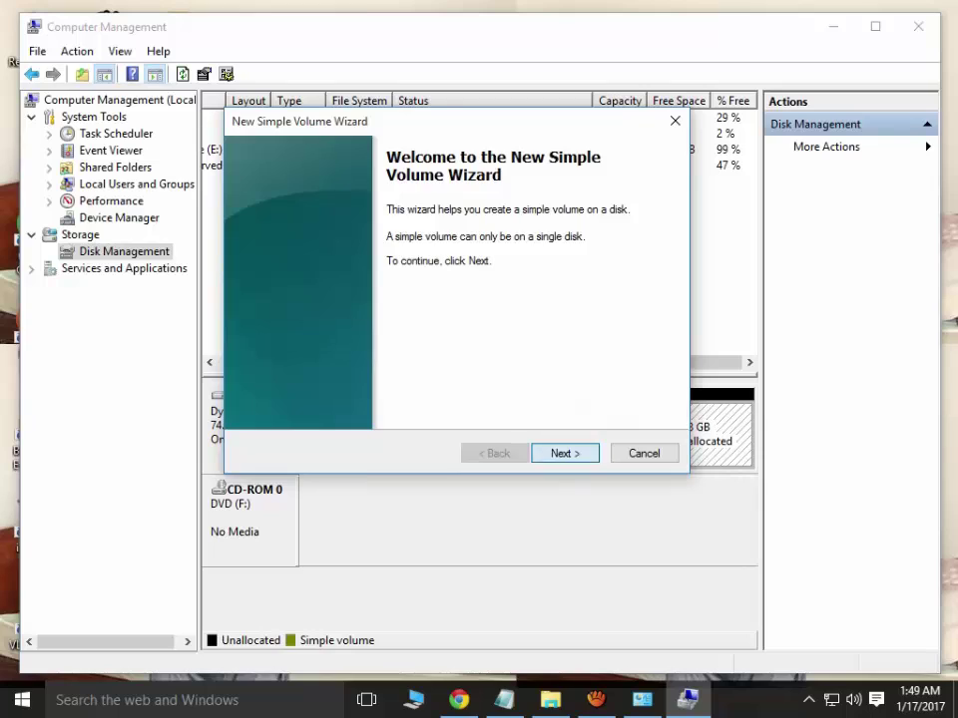
{"action": "key", "text": "Return"}
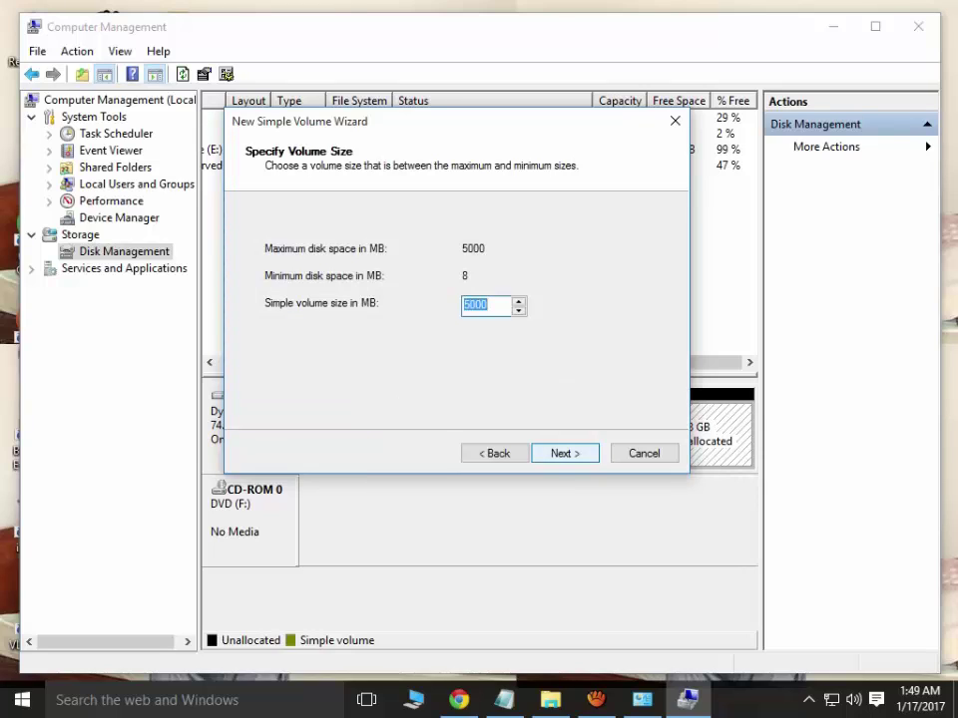
{"action": "key", "text": "Return"}
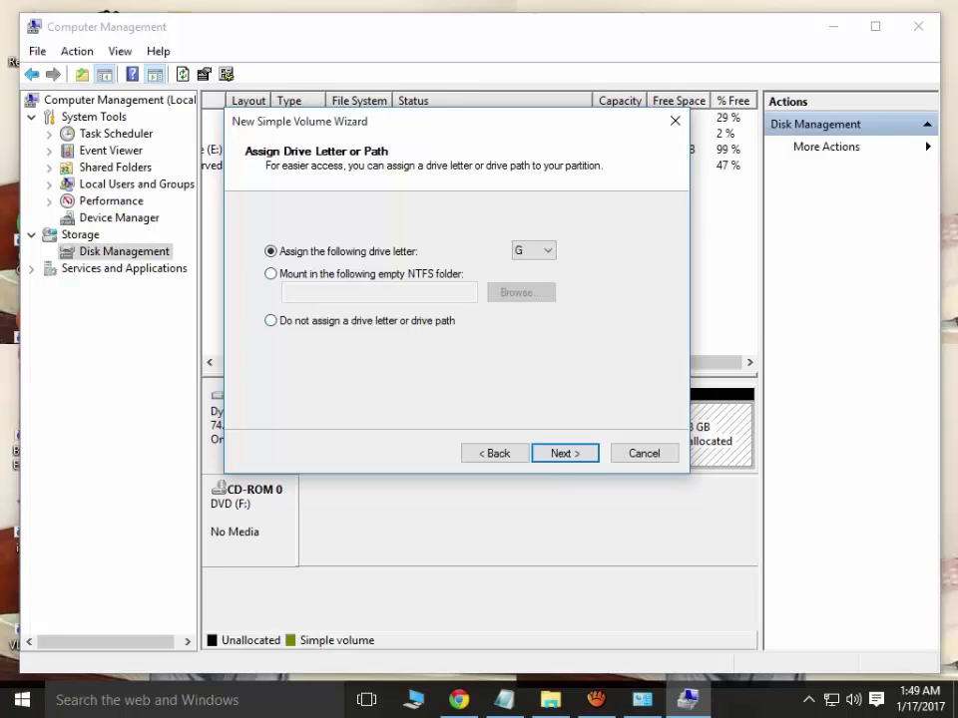
{"action": "key", "text": "alt+Down"}
{"action": "key", "text": "Return"}
{"action": "left_click_drag", "start_coordinate": [399, 121], "coordinate": [507, 535]}
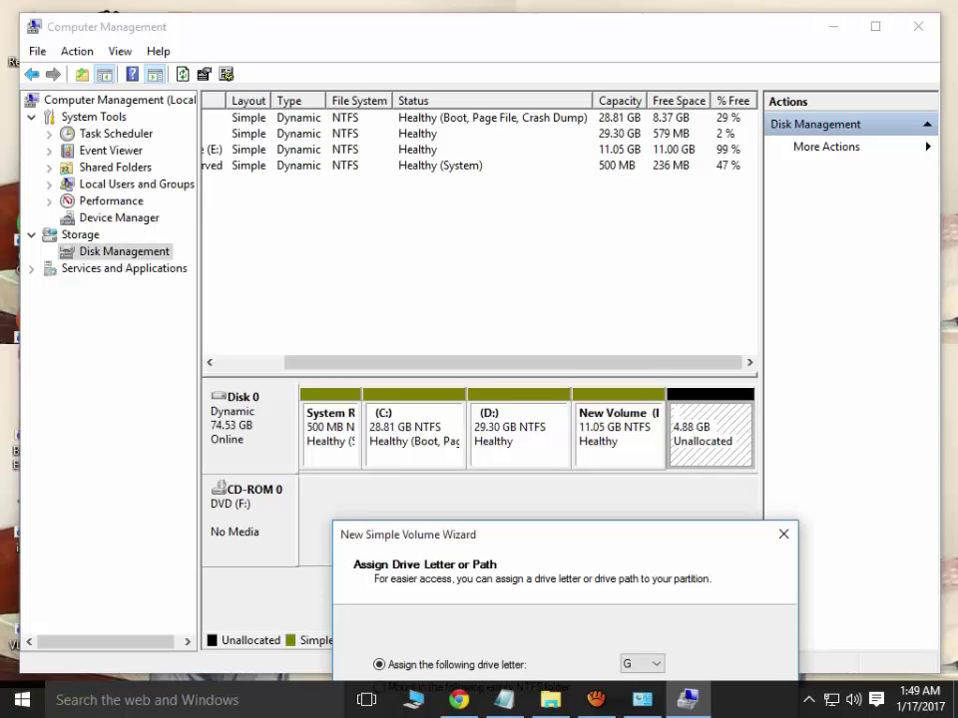
{"action": "left_click_drag", "start_coordinate": [507, 534], "coordinate": [497, 227]}
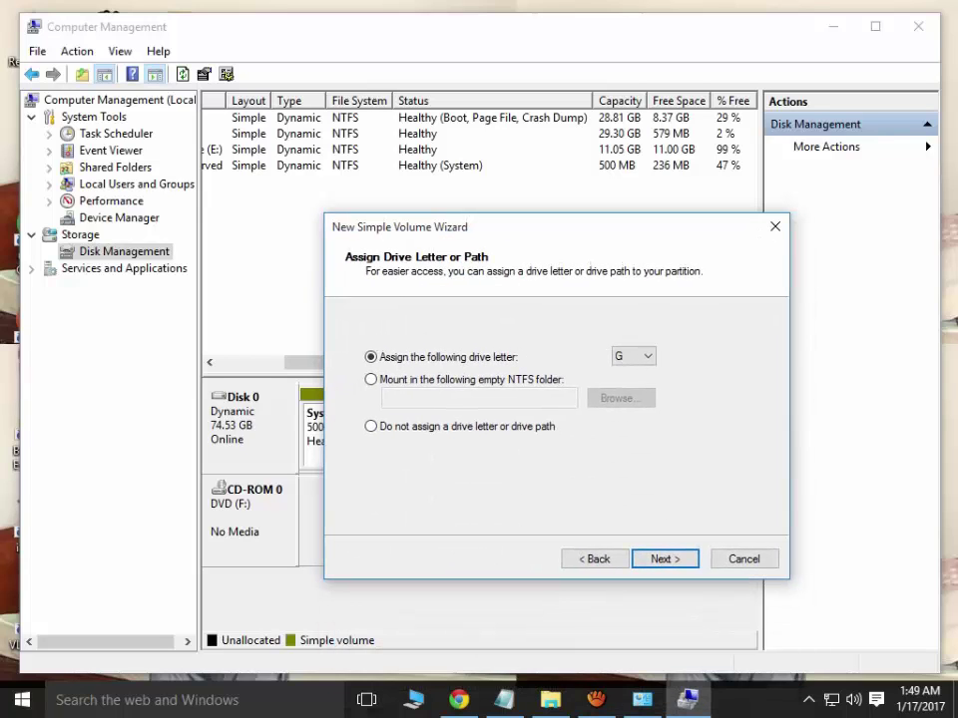
{"action": "left_click", "coordinate": [639, 356]}
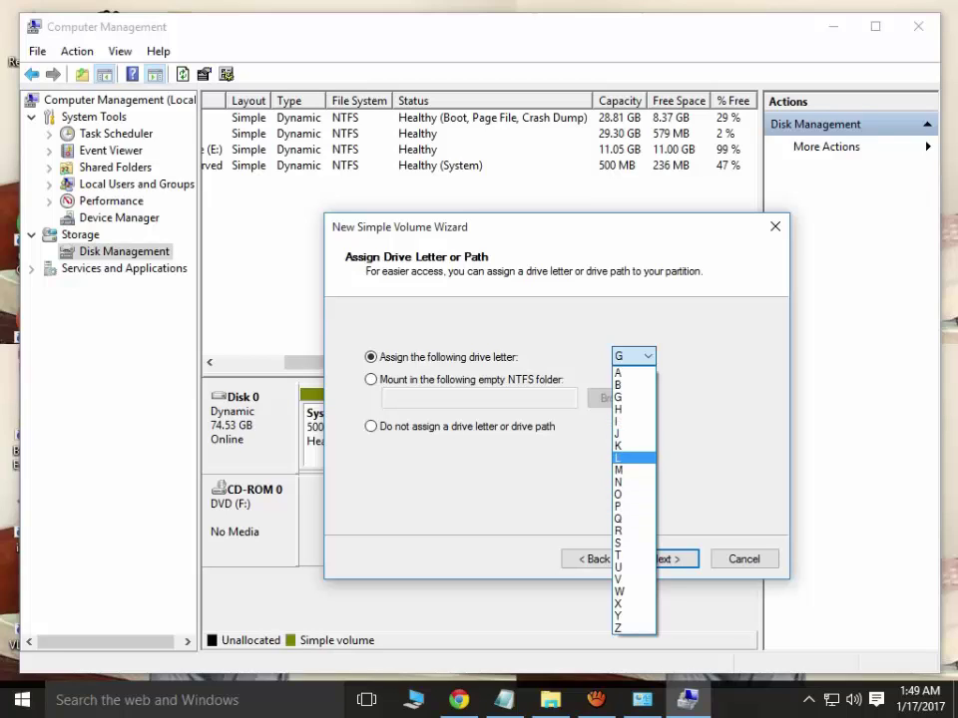
{"action": "key", "text": "Escape"}
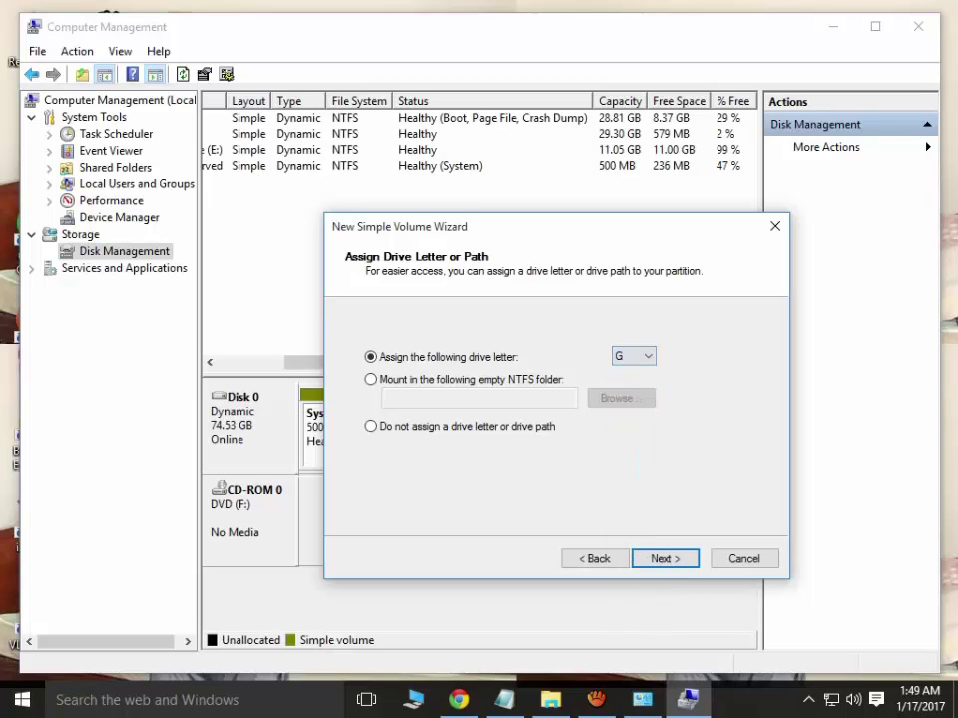
- Look through the available drive letters for the new simple volume and assign it the letter G
{"action": "left_click_drag", "start_coordinate": [449, 226], "coordinate": [455, 202]}
{"action": "key", "text": "alt+Down"}
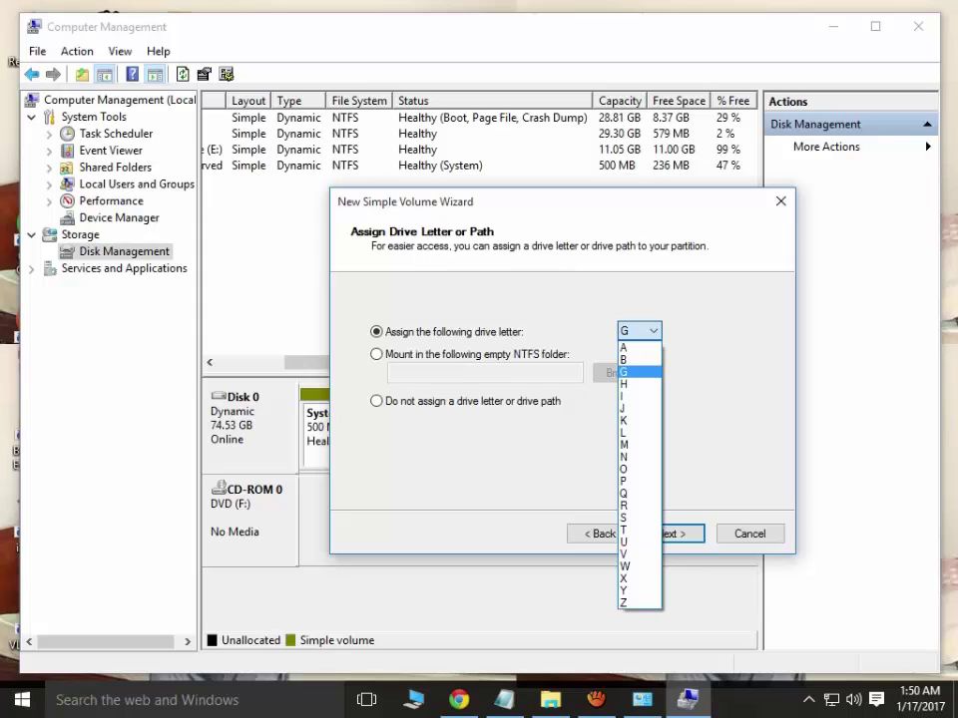
{"action": "key", "text": "Down"}
{"action": "key", "text": "Down"}
{"action": "key", "text": "Down"}
{"action": "key", "text": "Down"}
{"action": "key", "text": "Down"}
{"action": "key", "text": "Down"}
{"action": "key", "text": "Down"}
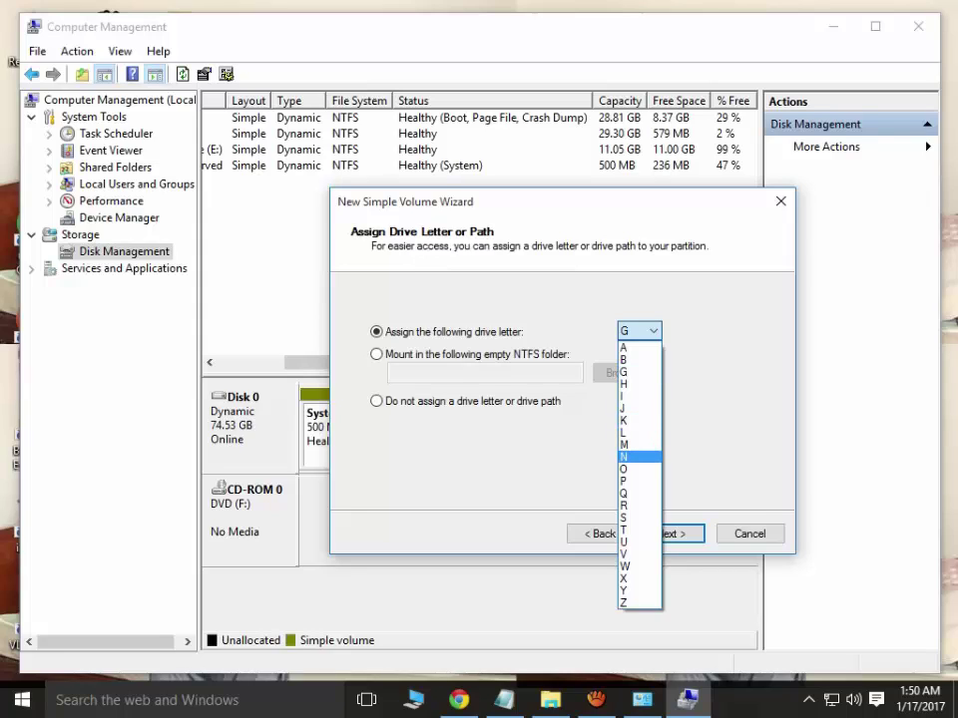
{"action": "key", "text": "Up"}
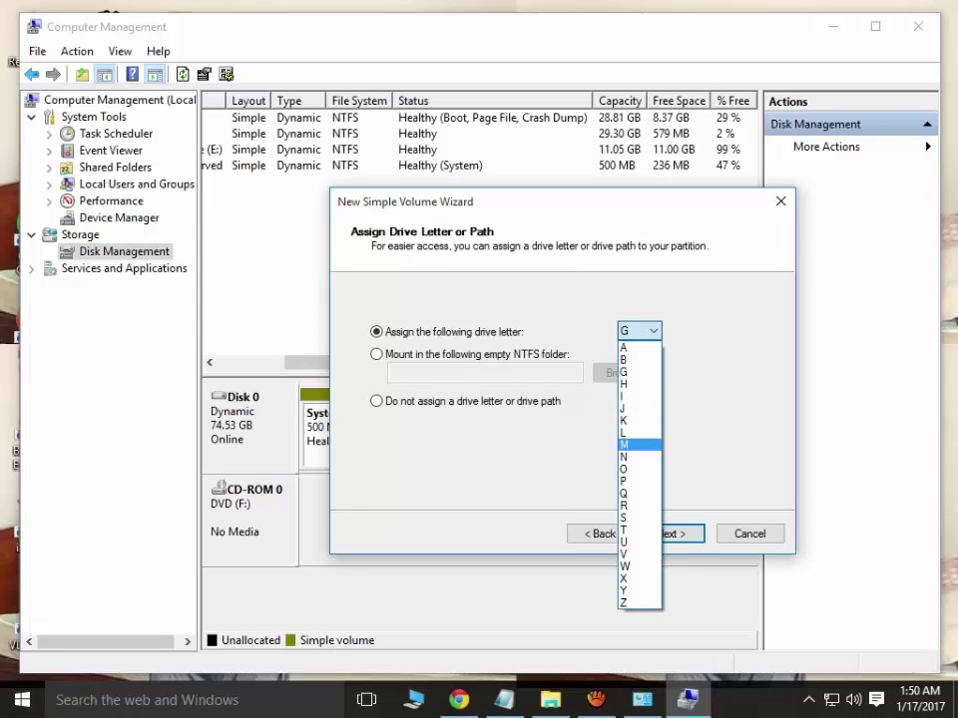
{"action": "key", "text": "Down"}
{"action": "key", "text": "Down"}
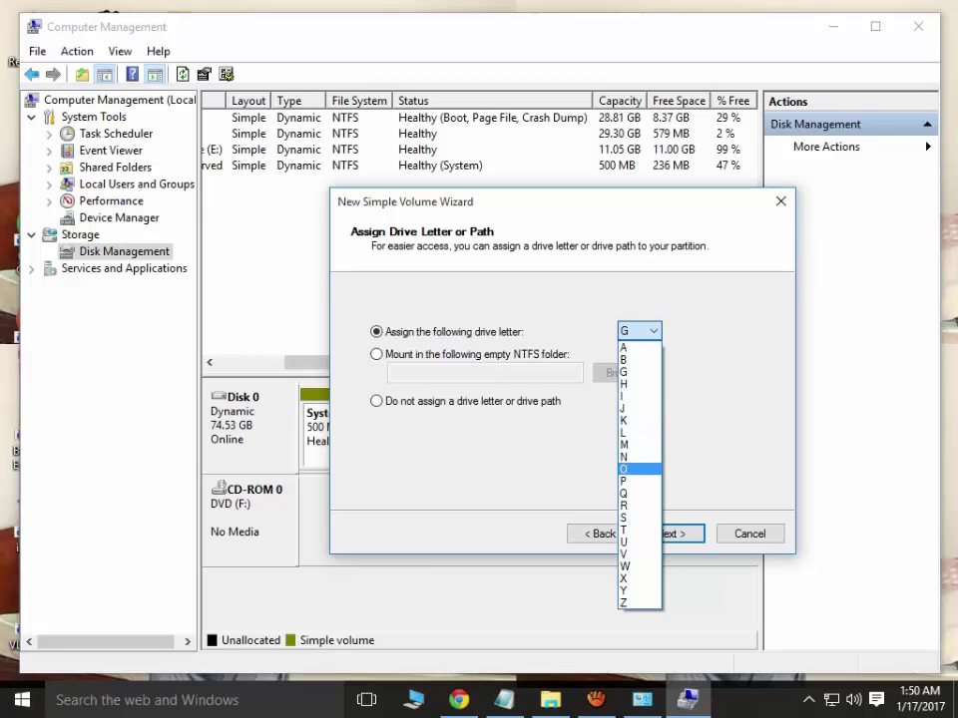
{"action": "key", "text": "Down"}
{"action": "key", "text": "Down"}
{"action": "key", "text": "Down"}
{"action": "key", "text": "Down"}
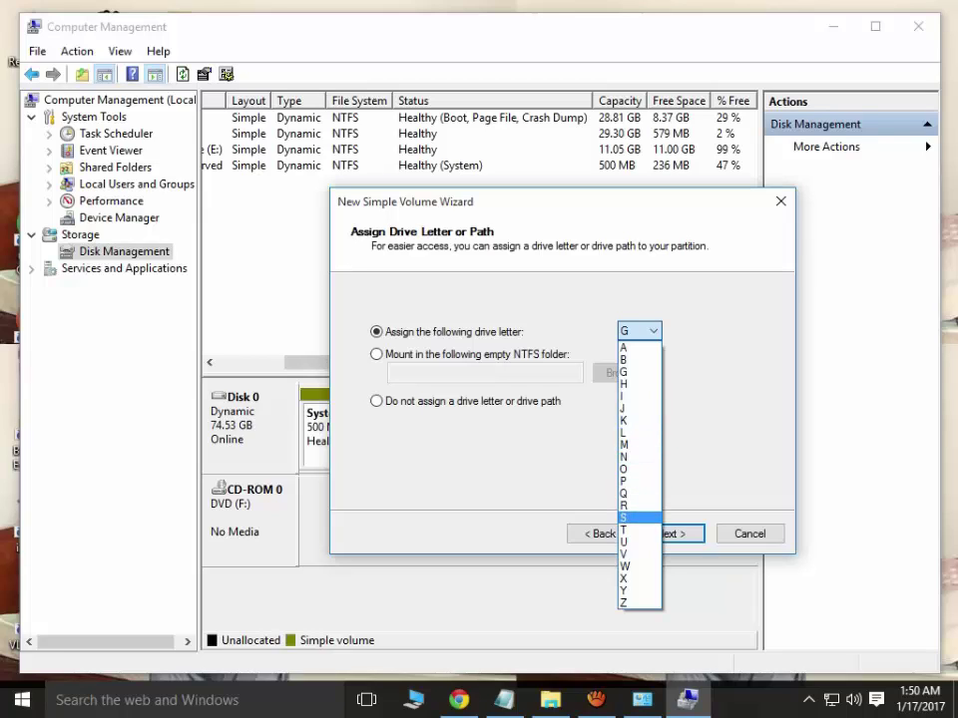
{"action": "key", "text": "Up"}
{"action": "key", "text": "Up"}
{"action": "key", "text": "Up"}
{"action": "key", "text": "Up"}
{"action": "key", "text": "Up"}
{"action": "key", "text": "Up"}
{"action": "key", "text": "Up"}
{"action": "key", "text": "Up"}
{"action": "key", "text": "Up"}
{"action": "key", "text": "Up"}
{"action": "key", "text": "Up"}
{"action": "key", "text": "Up"}
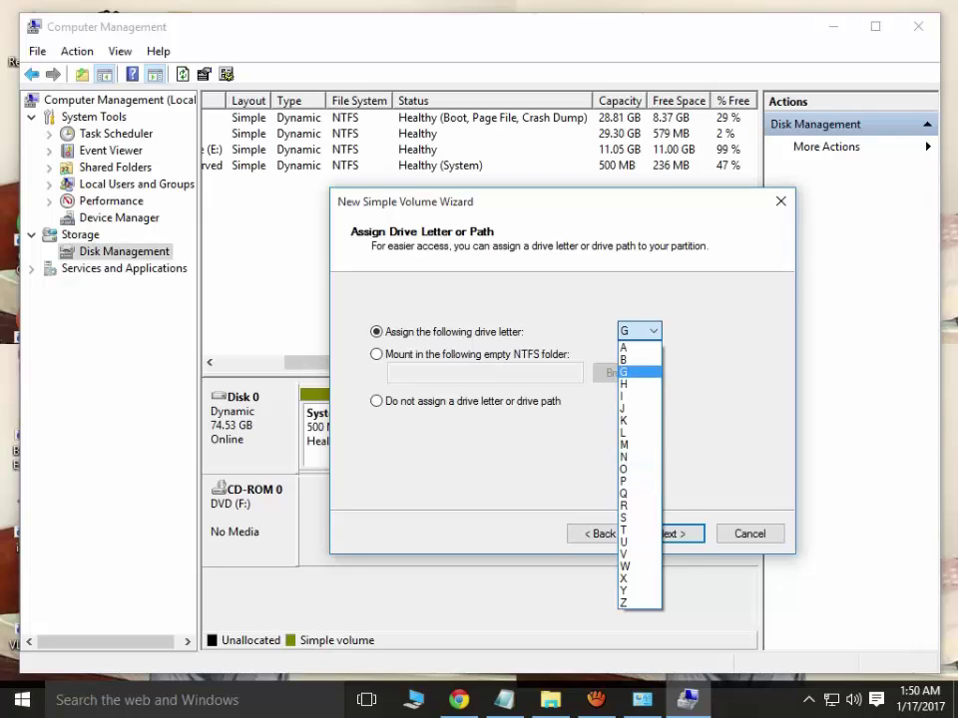
{"action": "key", "text": "Return"}
{"action": "key", "text": "Return"}
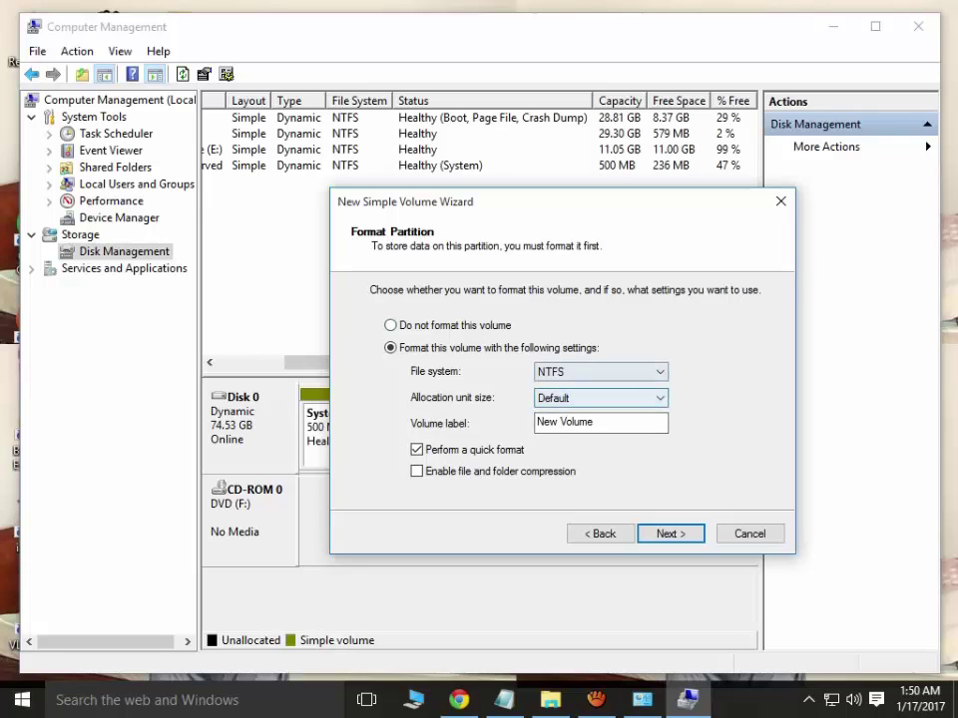
- Create the simple volume as NTFS with default allocation unit size, label New Volume and quick format, and compare it with New Volume (E:)
{"action": "left_click", "coordinate": [598, 371]}
{"action": "key", "text": "Return"}
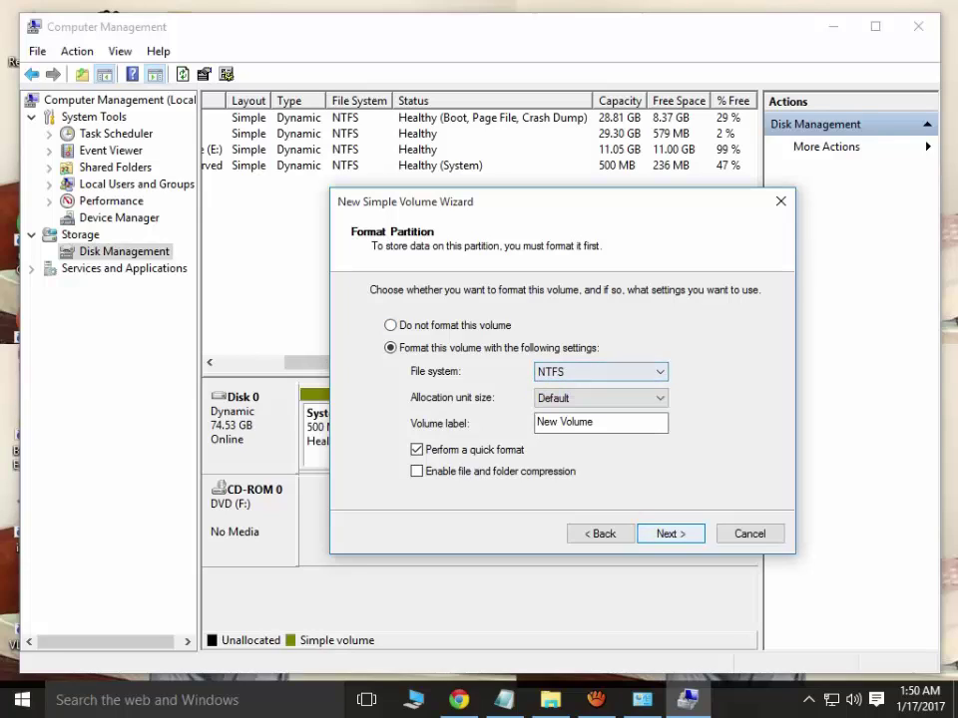
{"action": "key", "text": "Return"}
{"action": "key", "text": "Return"}
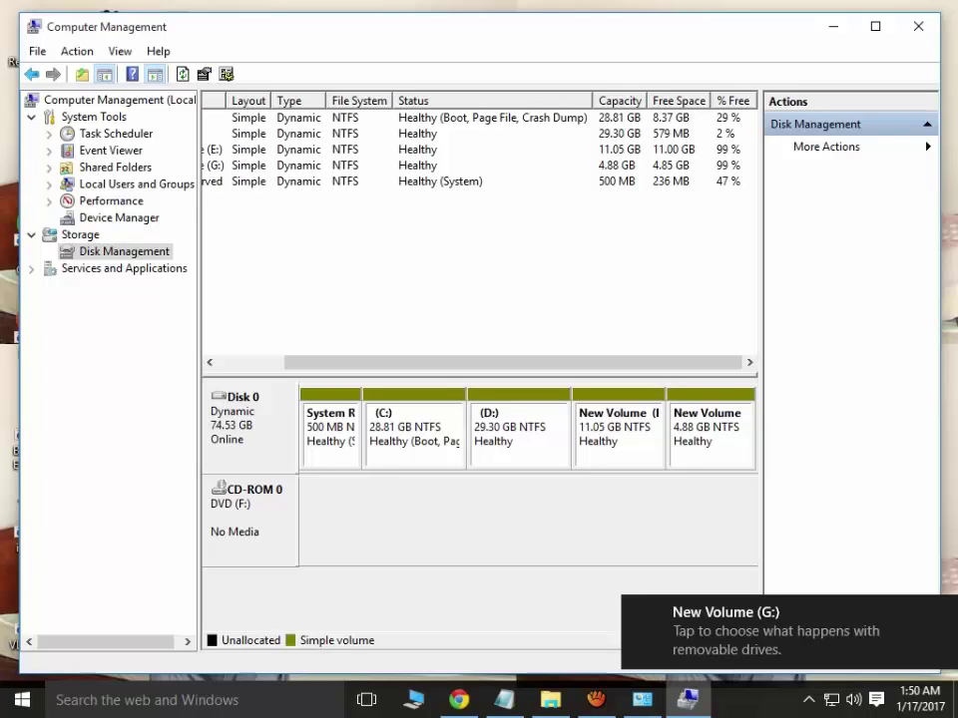
{"action": "left_click", "coordinate": [709, 428]}
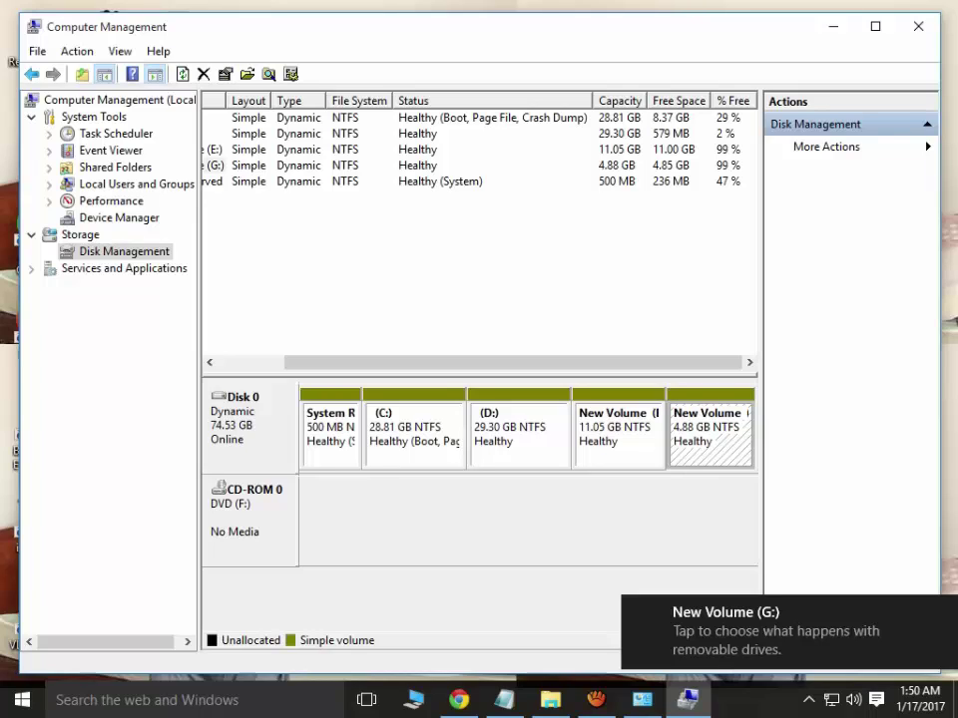
{"action": "left_click", "coordinate": [616, 431]}
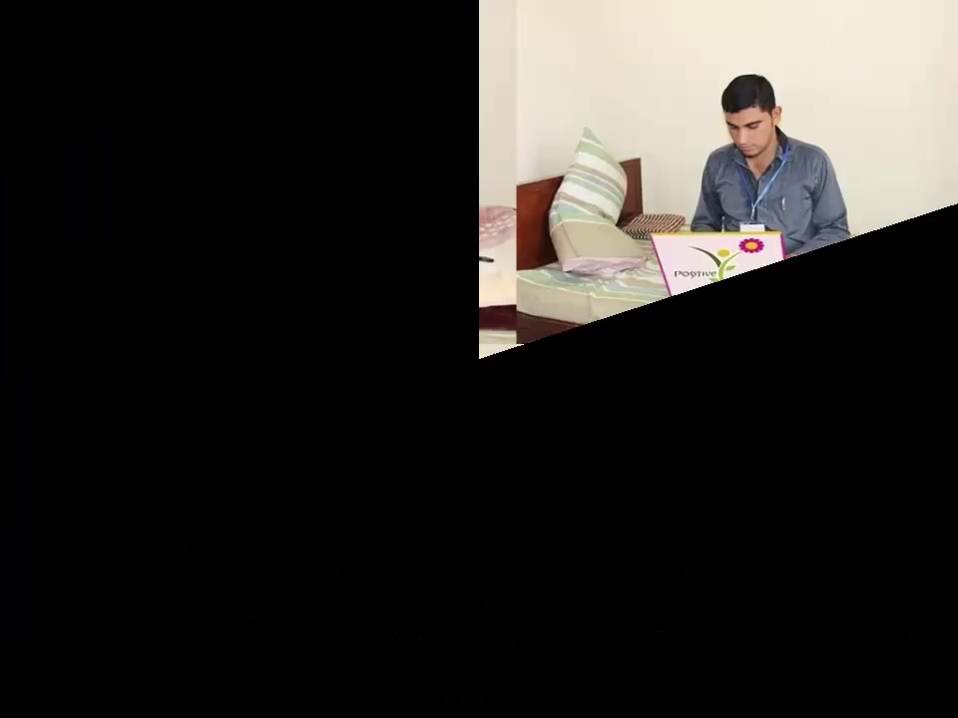